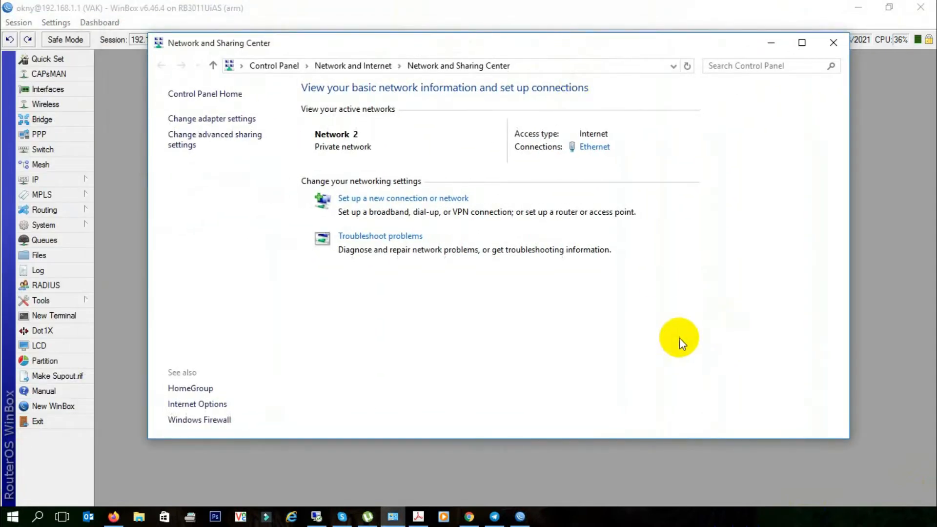
# - Check the IPv4 address in this PC's Ethernet connection details and close the network windows
pyautogui.click(593, 146)
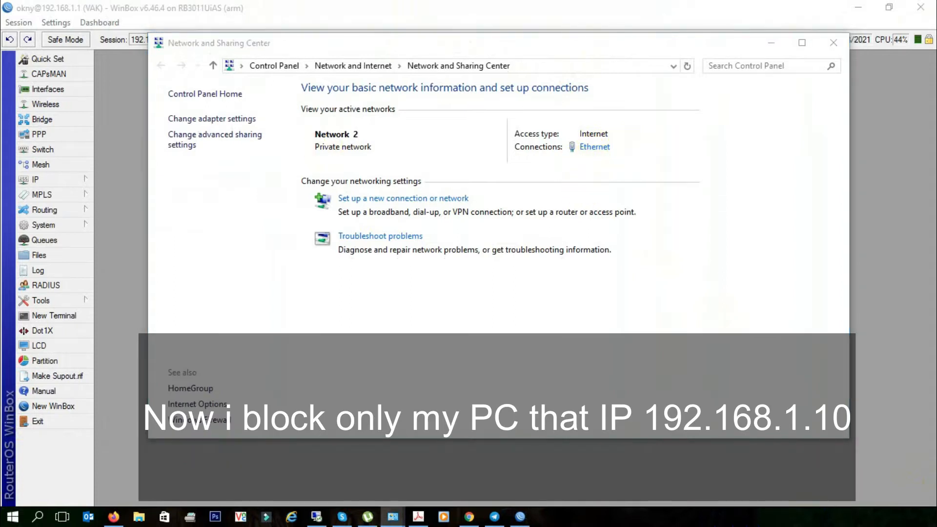
pyautogui.click(394, 223)
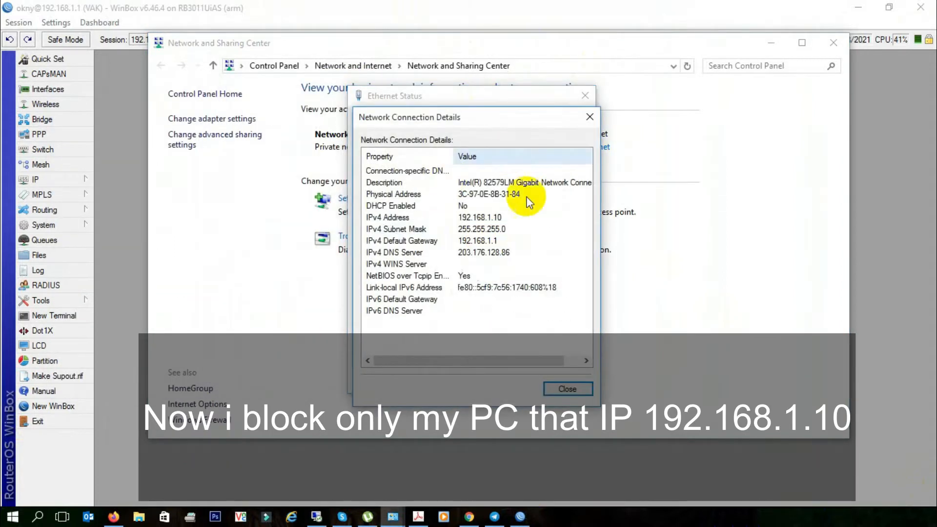
pyautogui.click(487, 217)
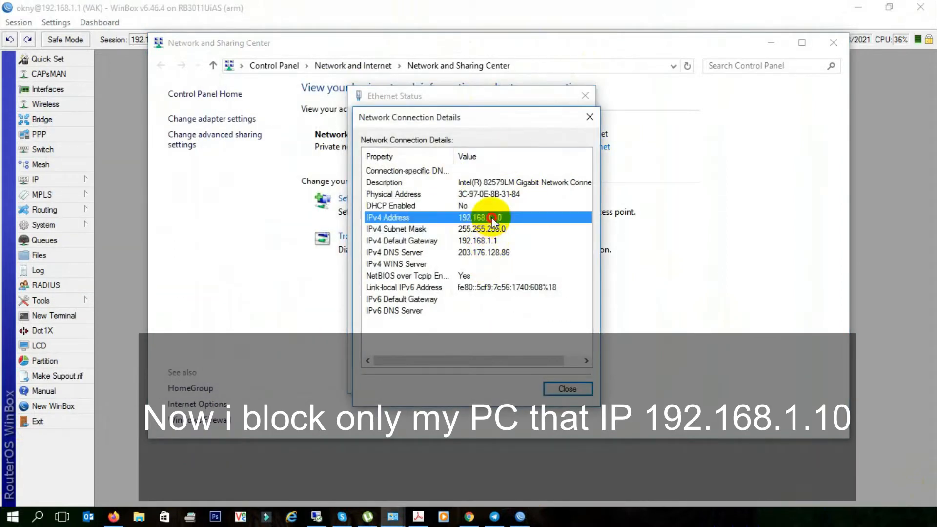
pyautogui.click(589, 118)
pyautogui.click(585, 96)
pyautogui.click(833, 42)
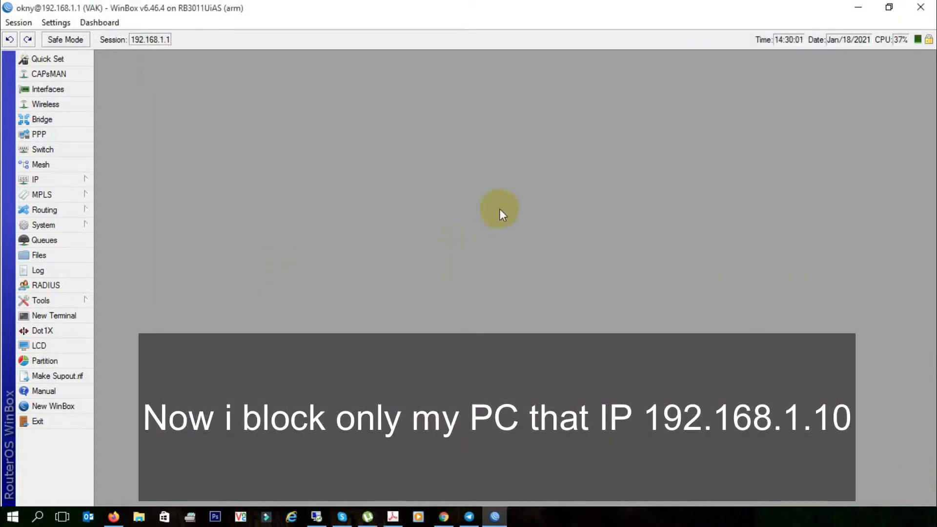
# - Review the router's IP address list, checking the entry for the bridge1_user Cable interface
pyautogui.click(60, 181)
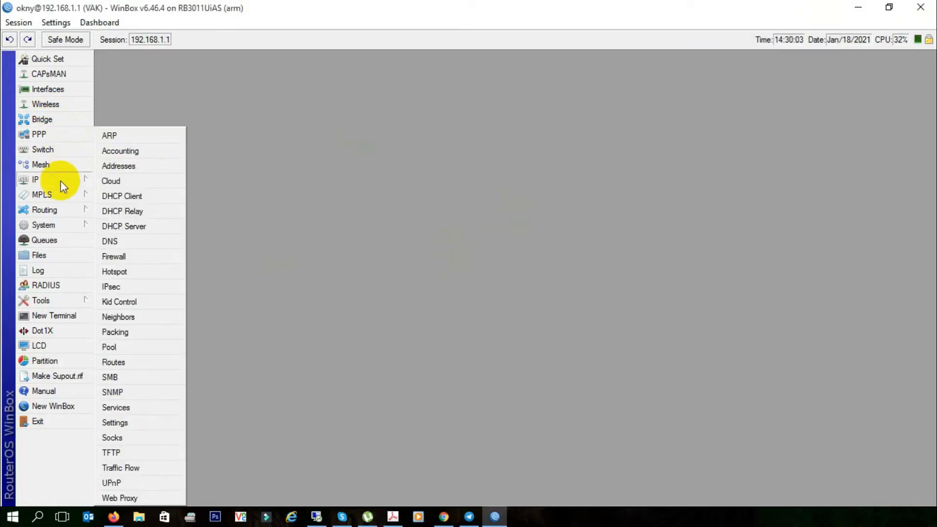
pyautogui.click(137, 167)
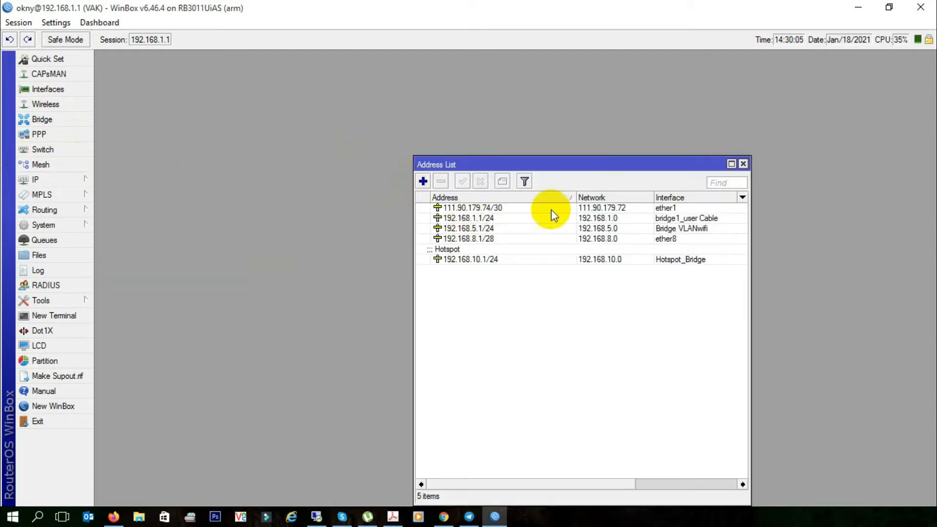
pyautogui.click(493, 223)
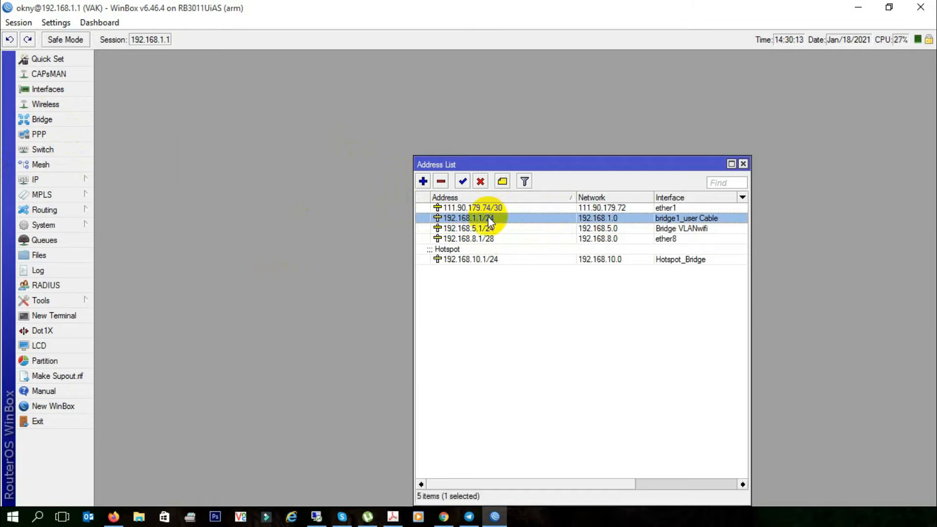
pyautogui.moveTo(491, 222)
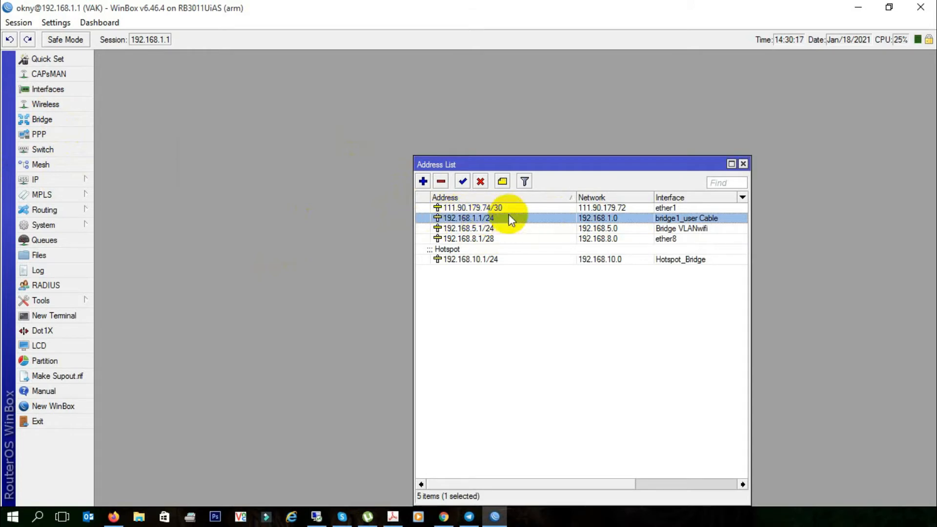
pyautogui.click(743, 164)
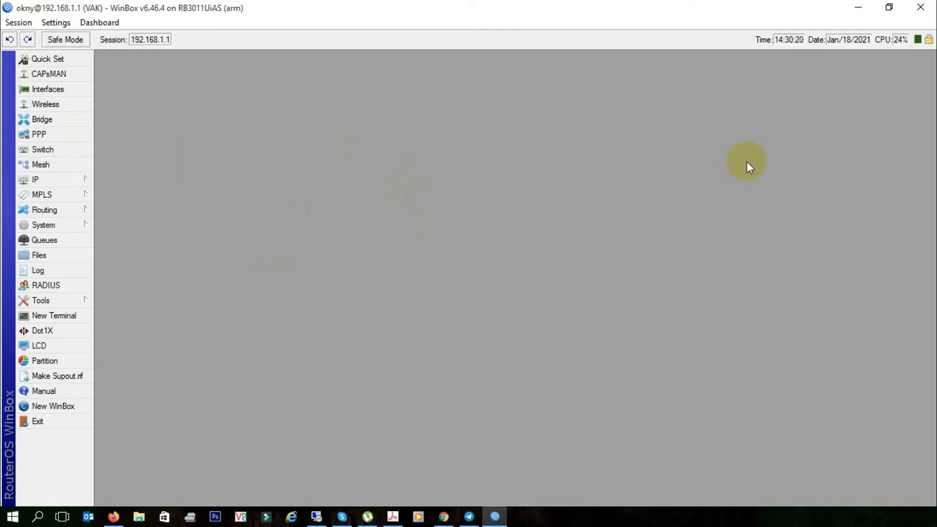
# - Add a firewall address list entry named "Block_porn site" with the address 192.168.1.10
pyautogui.click(81, 182)
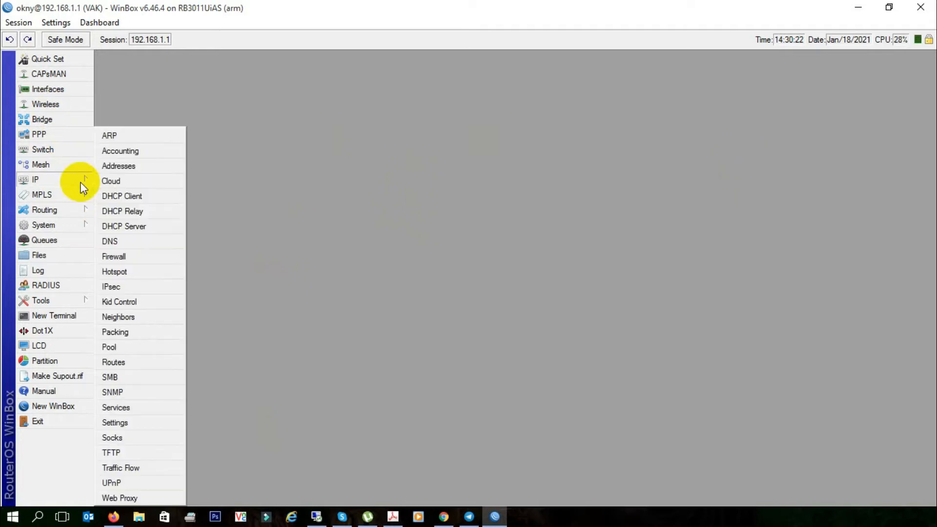
pyautogui.click(146, 254)
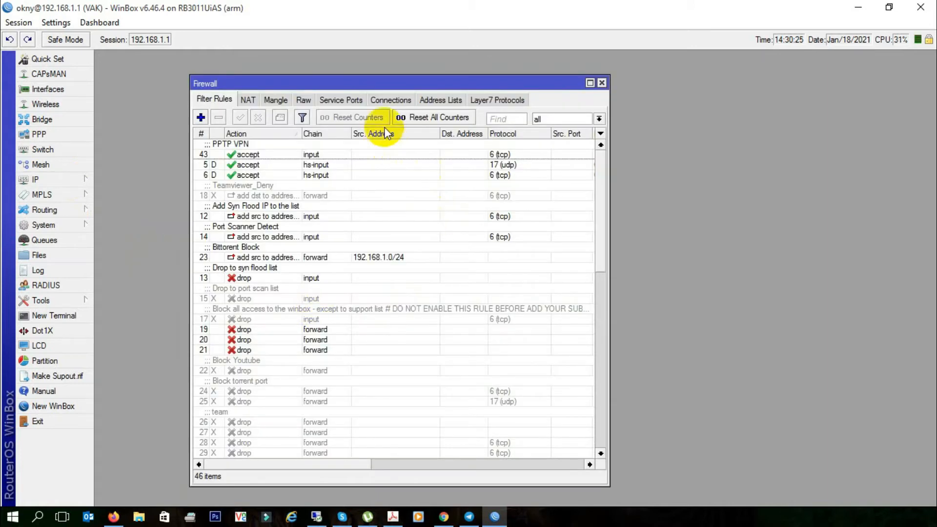
pyautogui.click(451, 101)
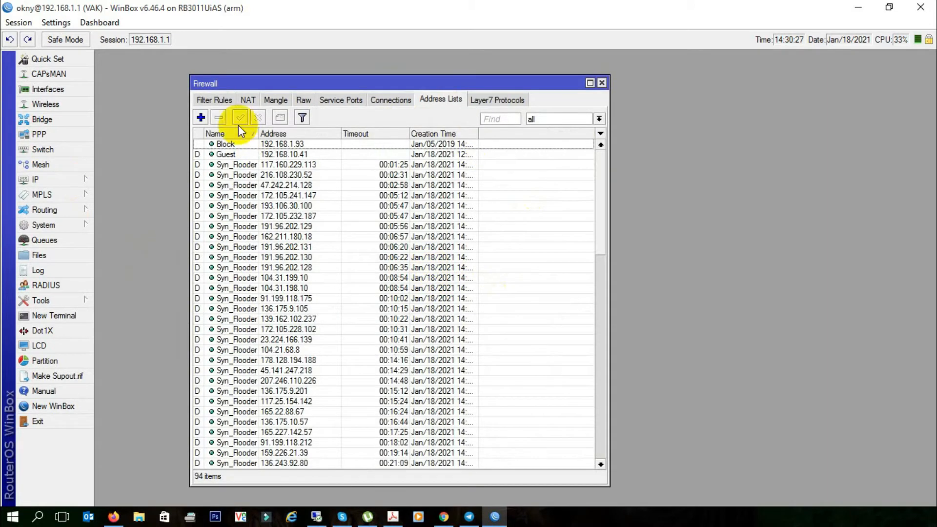
pyautogui.click(200, 117)
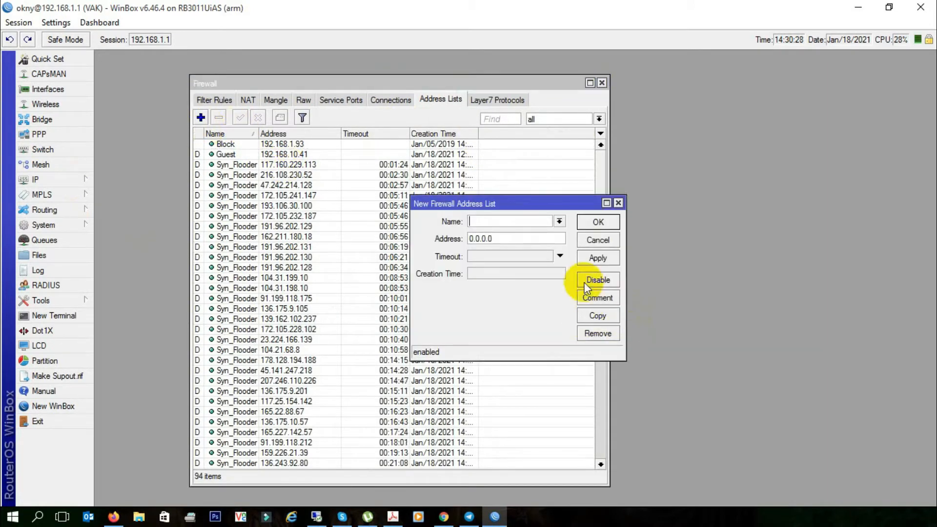
pyautogui.click(511, 225)
pyautogui.write('Block_porn s')
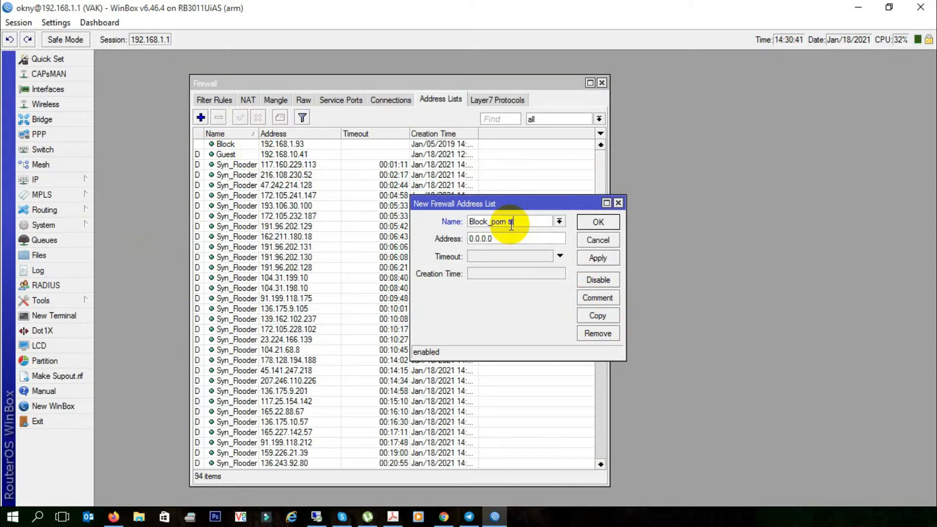
pyautogui.write('e')
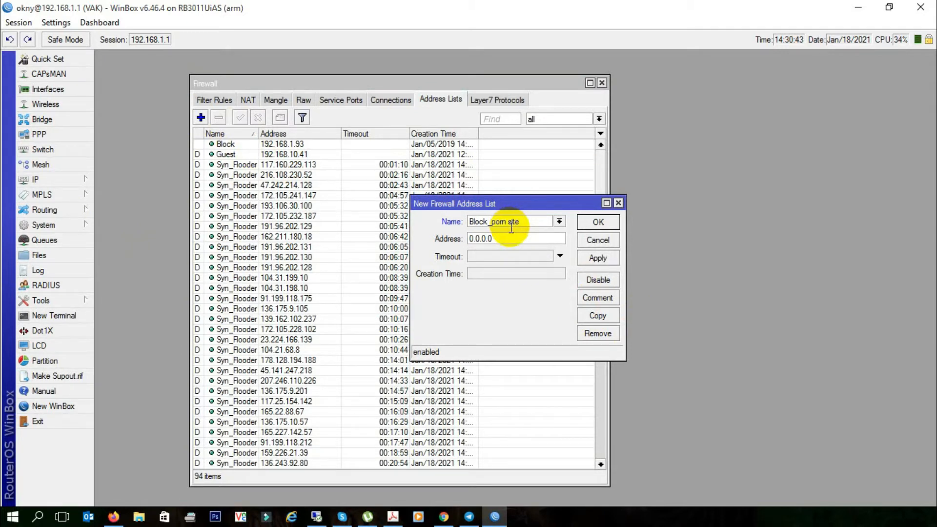
pyautogui.press('Tab')
pyautogui.write('192')
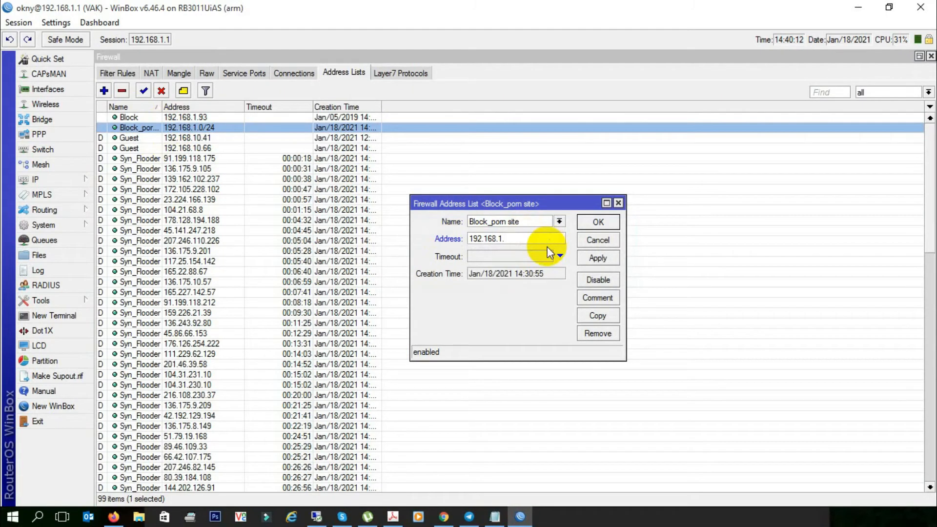
pyautogui.write('10')
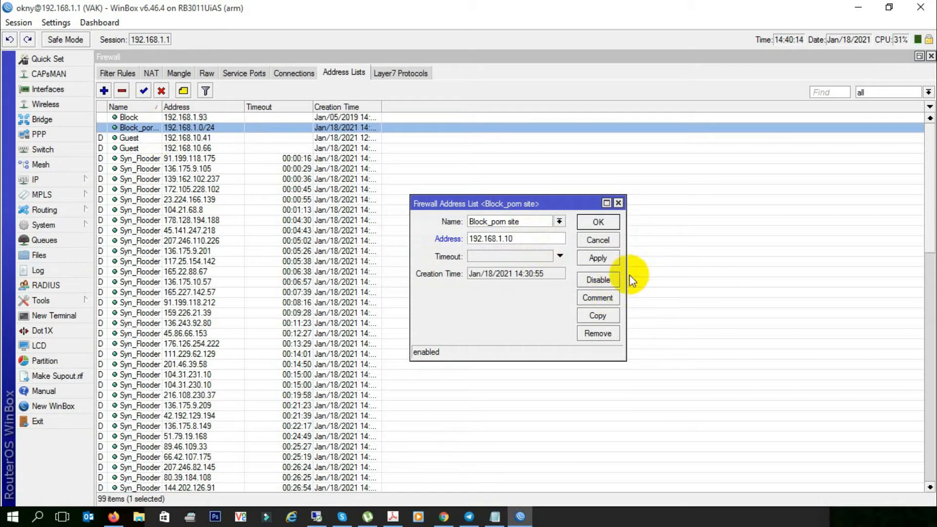
pyautogui.click(598, 222)
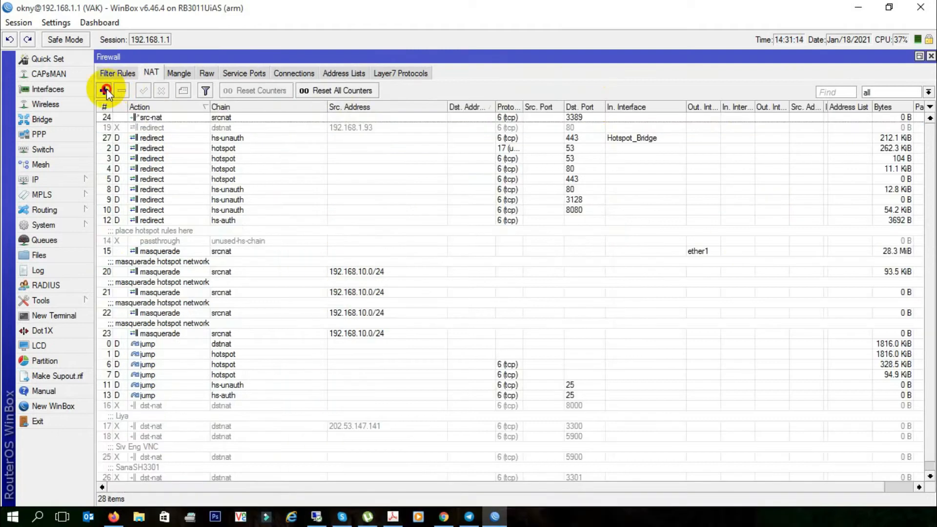
# - Start a new NAT rule with chain dstnat, protocol udp and destination port 53
pyautogui.click(105, 90)
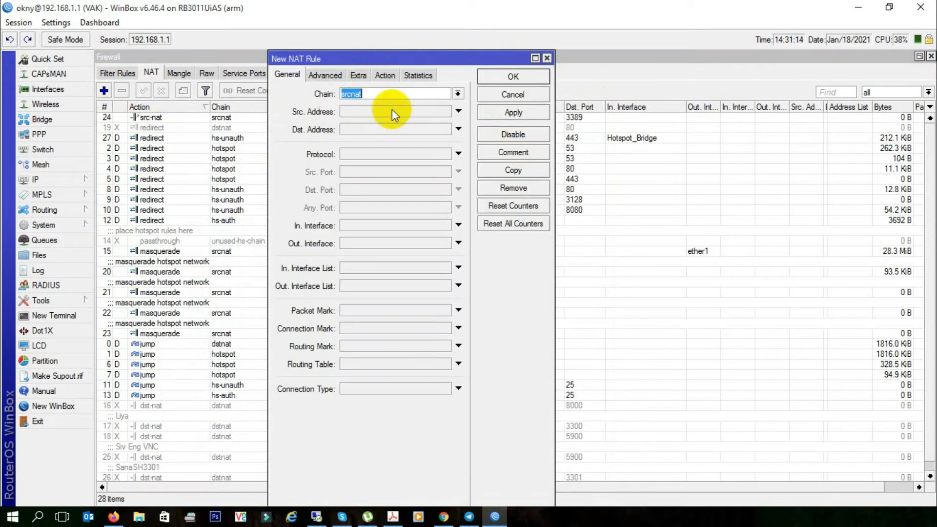
pyautogui.click(457, 94)
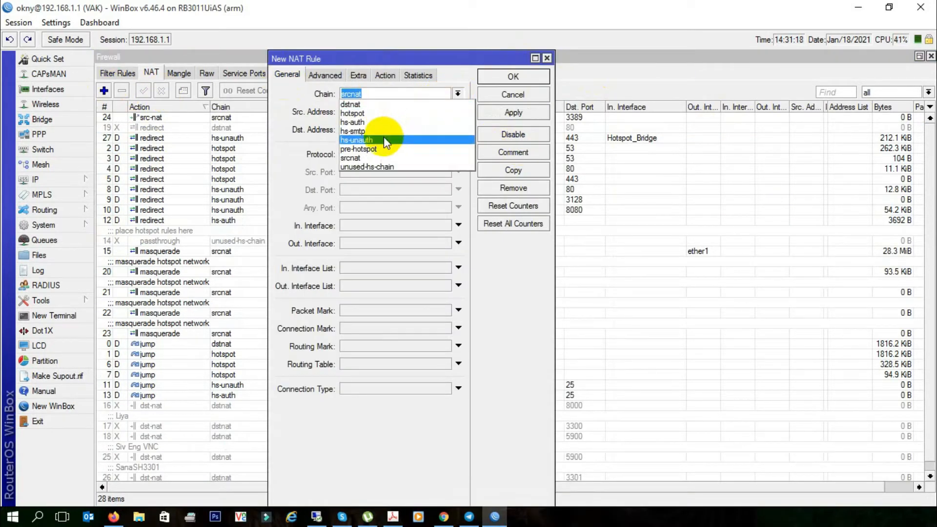
pyautogui.click(363, 104)
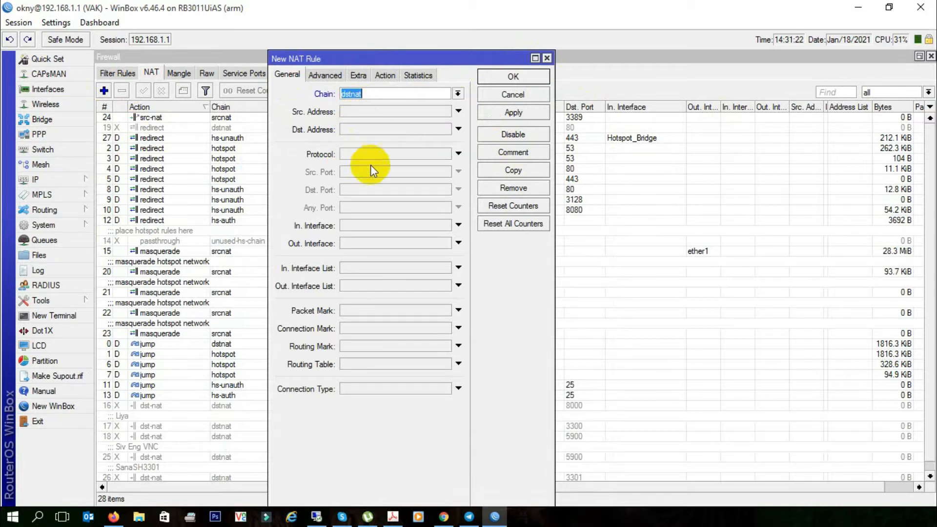
pyautogui.click(385, 154)
pyautogui.click(447, 155)
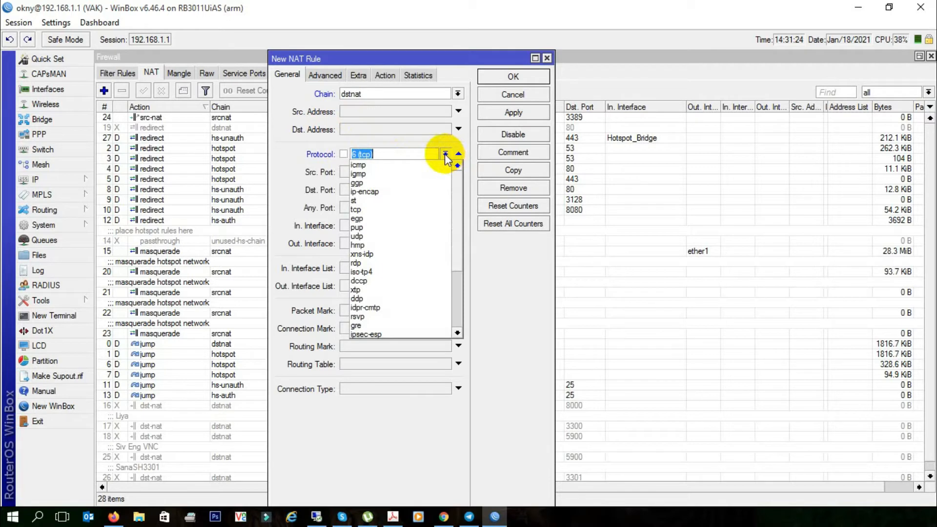
pyautogui.click(366, 236)
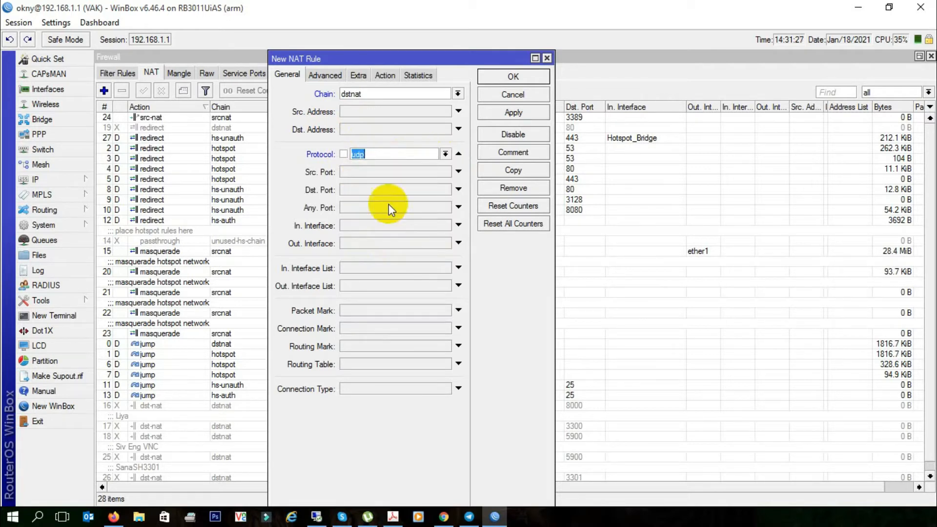
pyautogui.click(368, 189)
pyautogui.write('53')
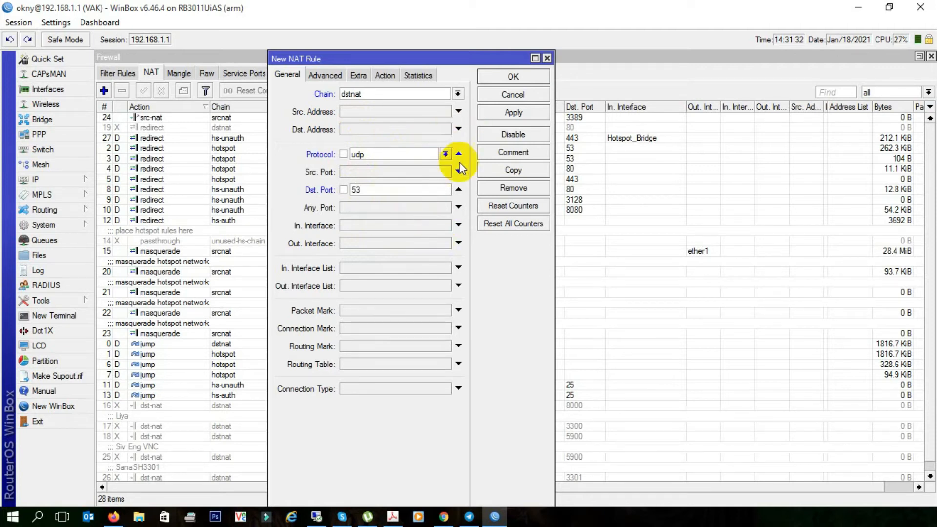
# - Set the new NAT rule's source address list to "Block_porn site" and its action to dst-nat
pyautogui.click(336, 79)
pyautogui.click(421, 94)
pyautogui.click(446, 94)
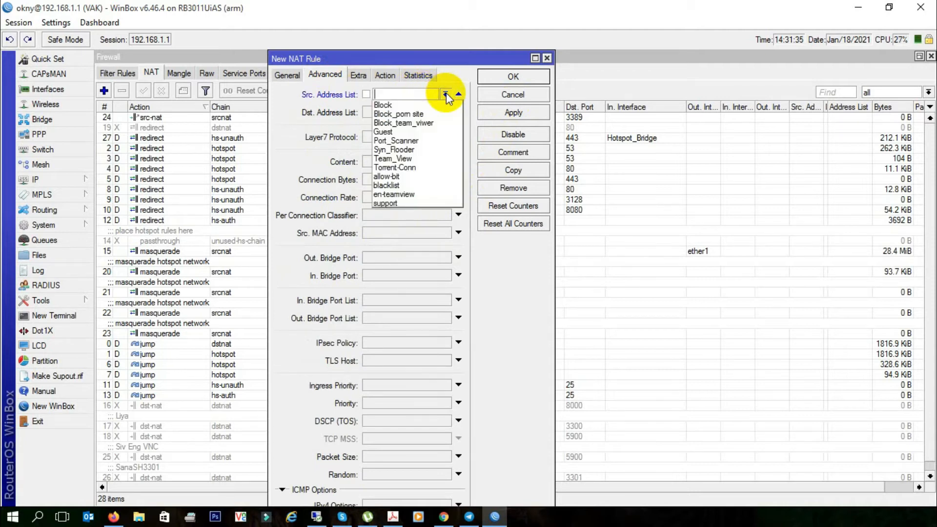
pyautogui.click(431, 114)
pyautogui.click(385, 77)
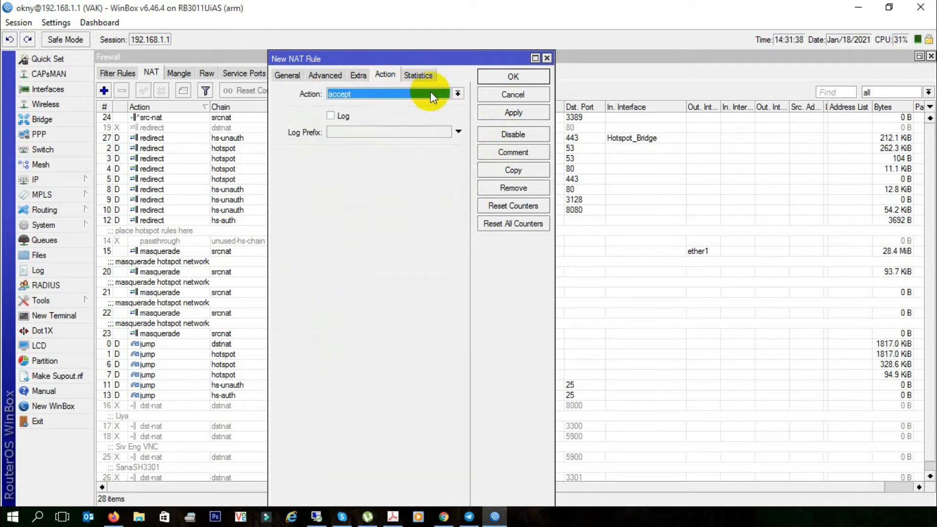
pyautogui.click(448, 94)
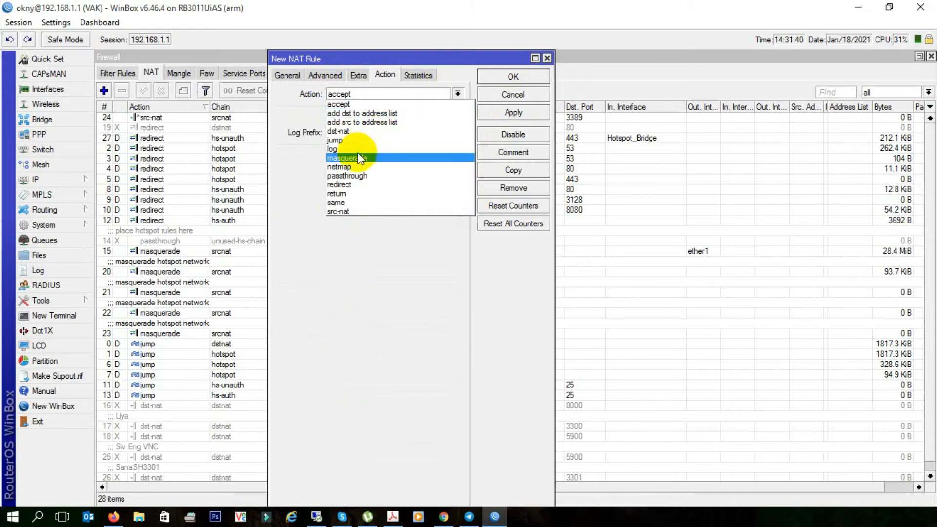
pyautogui.click(355, 131)
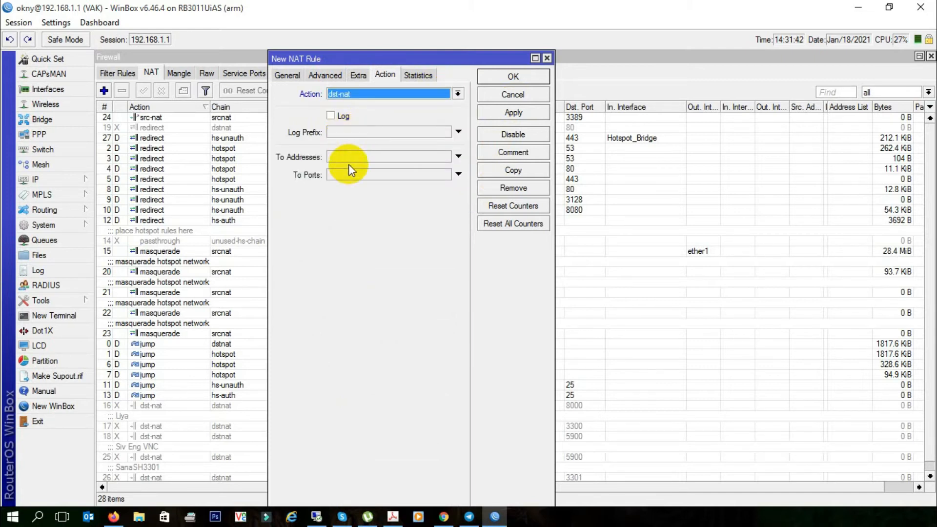
pyautogui.click(350, 155)
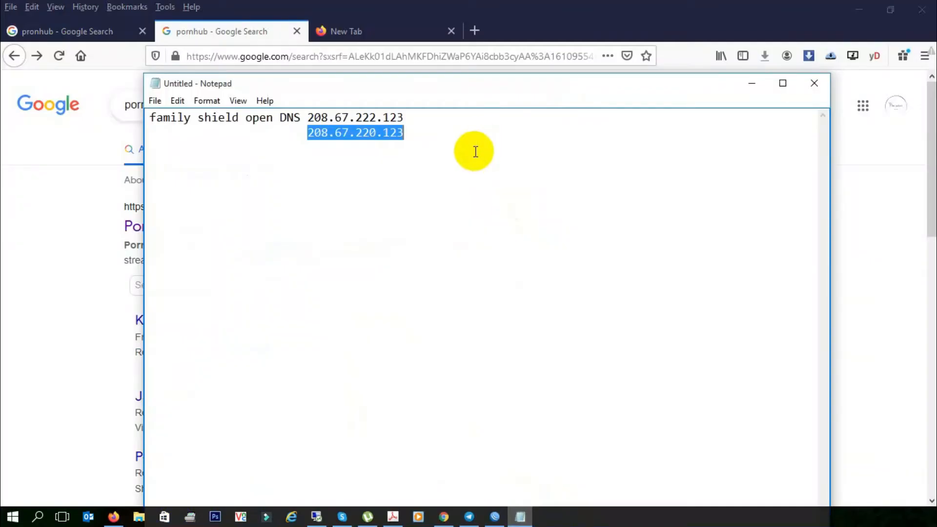
# - Copy the first Family Shield OpenDNS address, 208.67.222.123, from the Notepad note
pyautogui.click(475, 152)
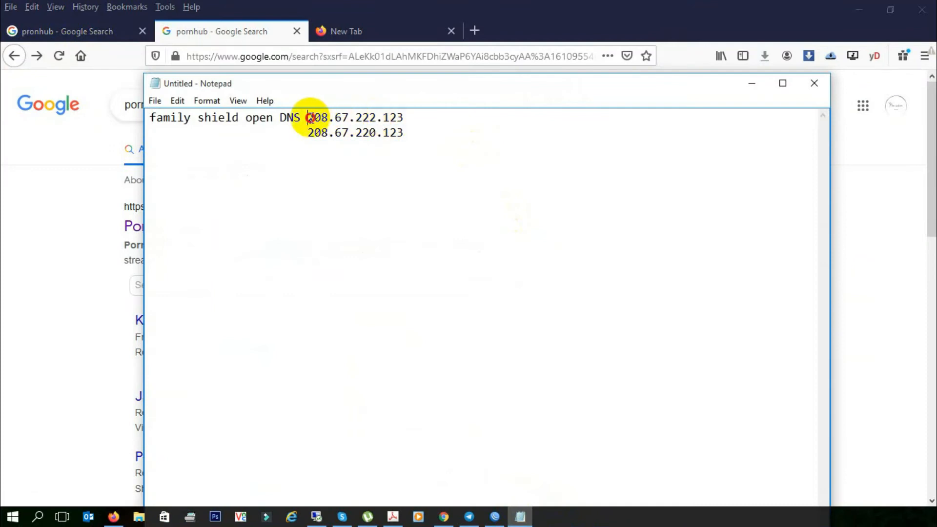
pyautogui.moveTo(405, 117)
pyautogui.mouseDown()
pyautogui.moveTo(309, 115)
pyautogui.moveTo(401, 120)
pyautogui.mouseUp()
pyautogui.rightClick(389, 119)
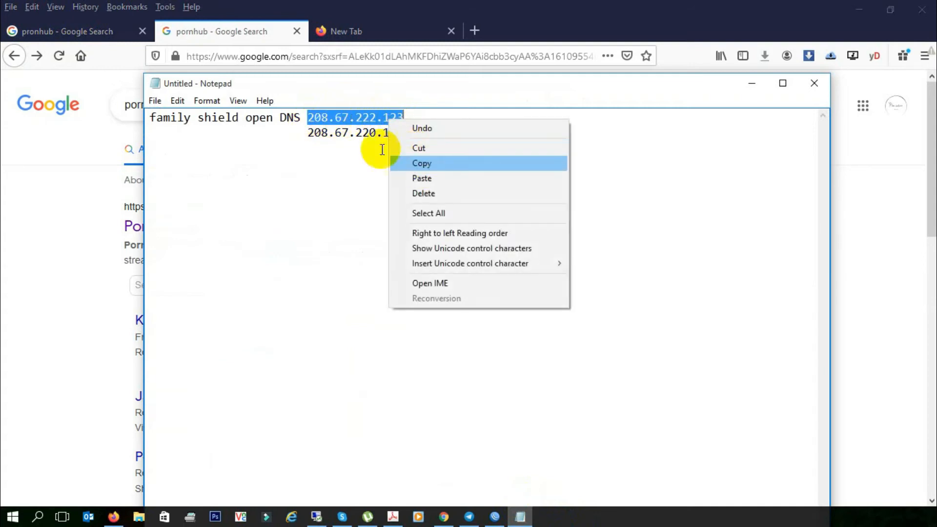
pyautogui.click(422, 163)
# - Back in WinBox, set the destination NAT address of the "Block porn site Rank 1.0" rule to 208.67.222.123
pyautogui.click(494, 516)
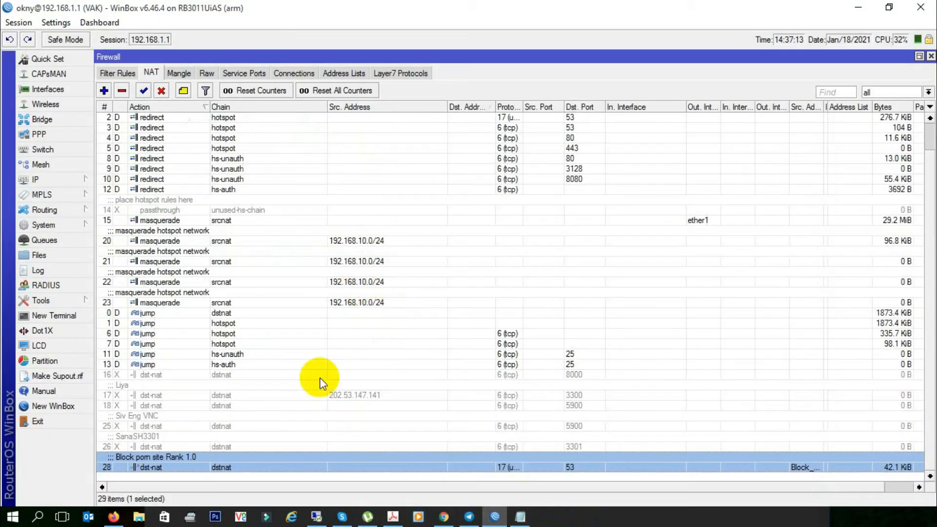
pyautogui.doubleClick(295, 465)
pyautogui.moveTo(387, 156); pyautogui.dragTo(180, 137)
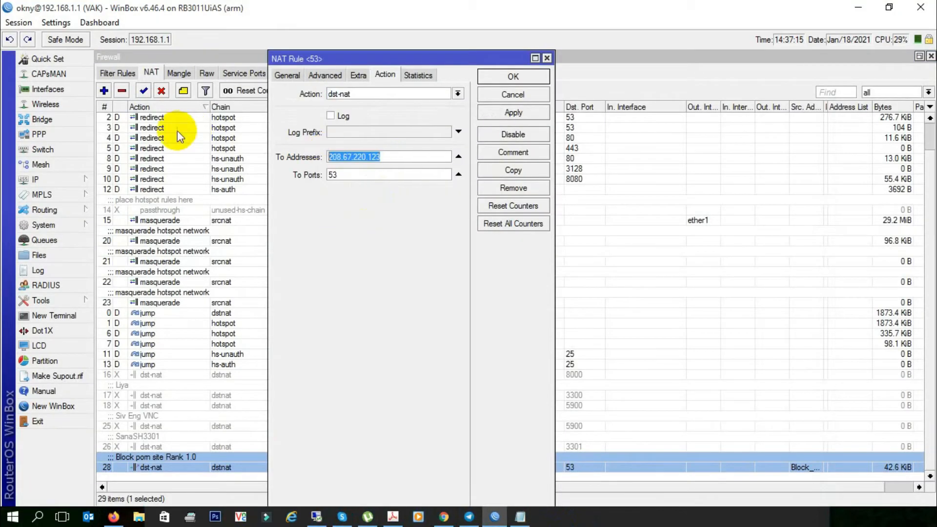
pyautogui.hotkey('ctrl', 'v')
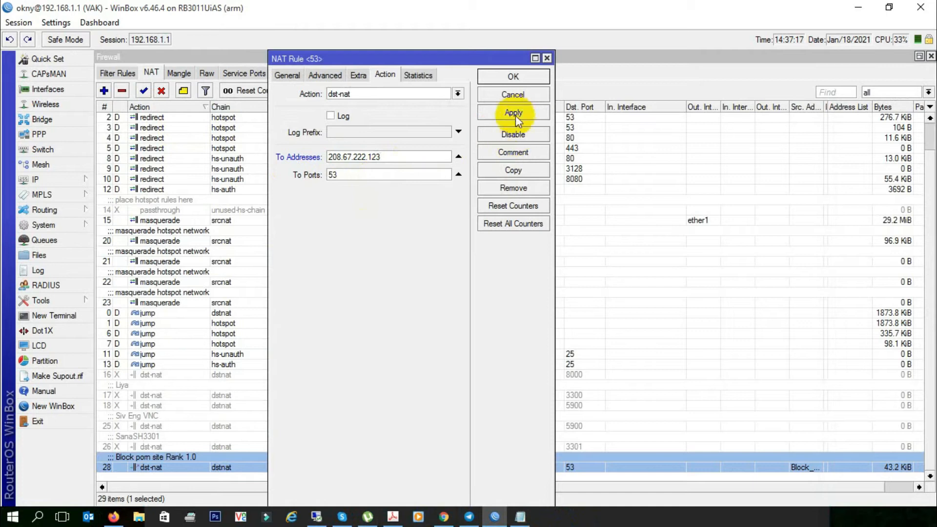
pyautogui.click(519, 80)
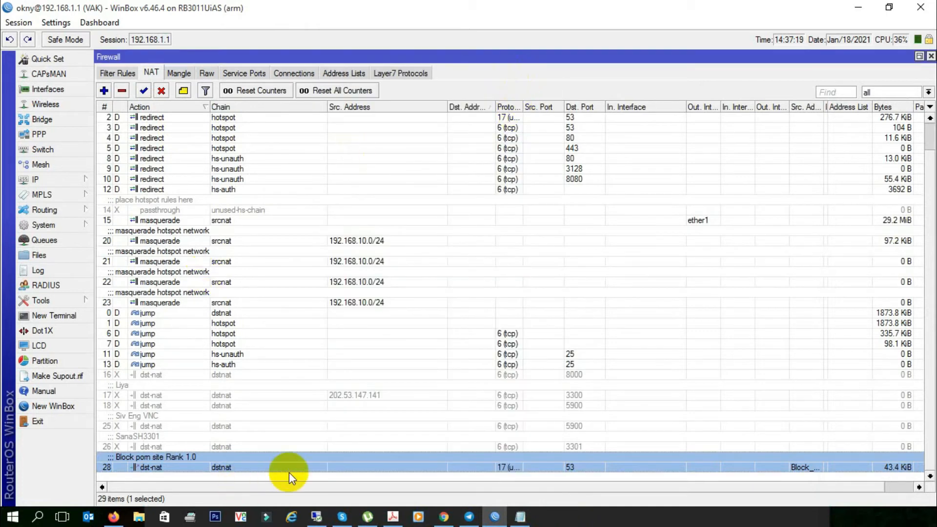
# - Close the Firewall window and exit WinBox, and close the older Google search tab in Firefox
pyautogui.click(931, 57)
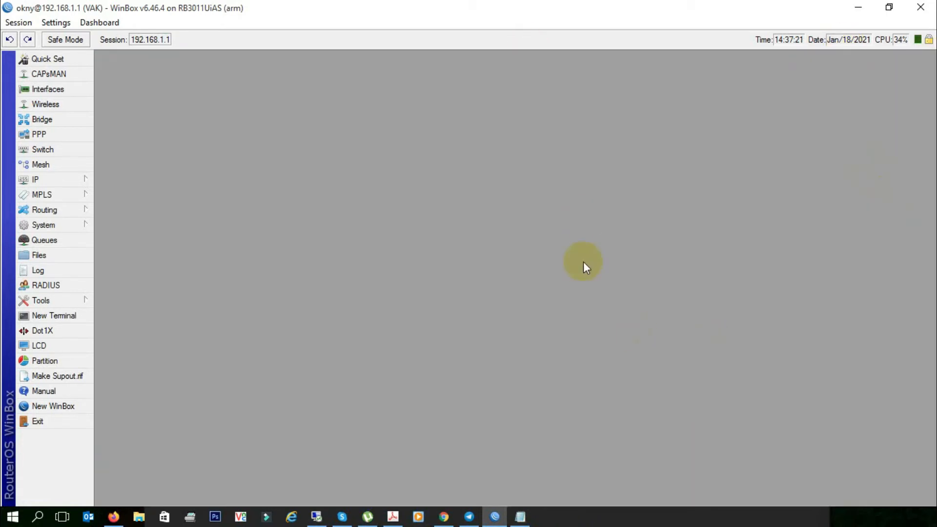
pyautogui.click(927, 6)
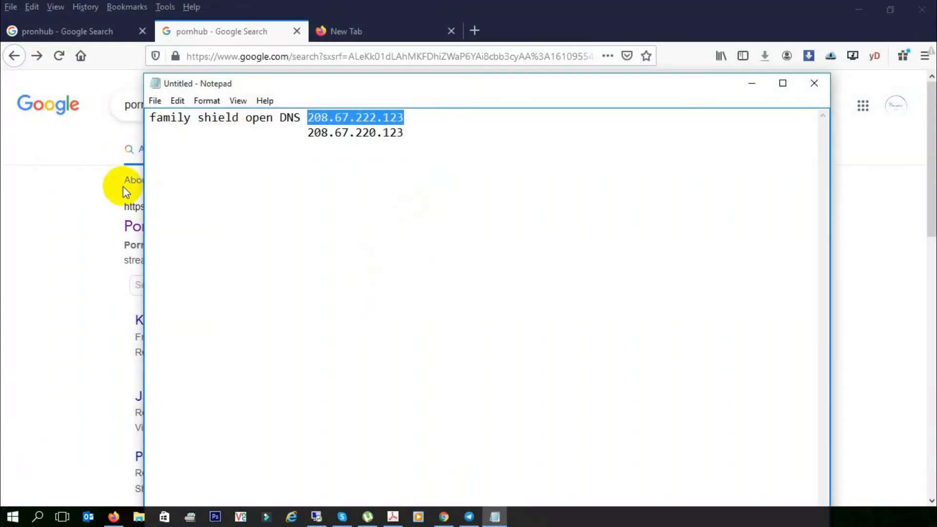
pyautogui.click(90, 29)
pyautogui.click(143, 31)
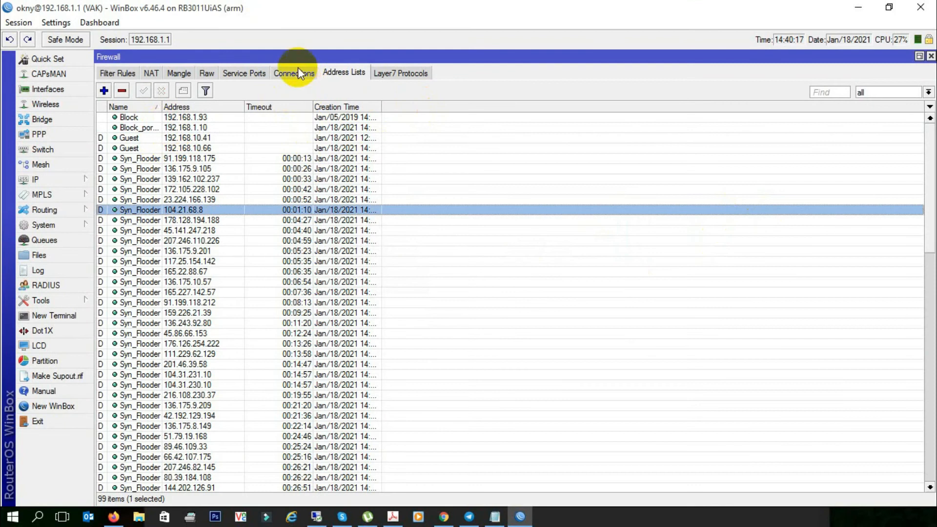
# - View the firewall connections, and check the PC's IPv4 address and DNS server in the Ethernet connection details
pyautogui.click(299, 72)
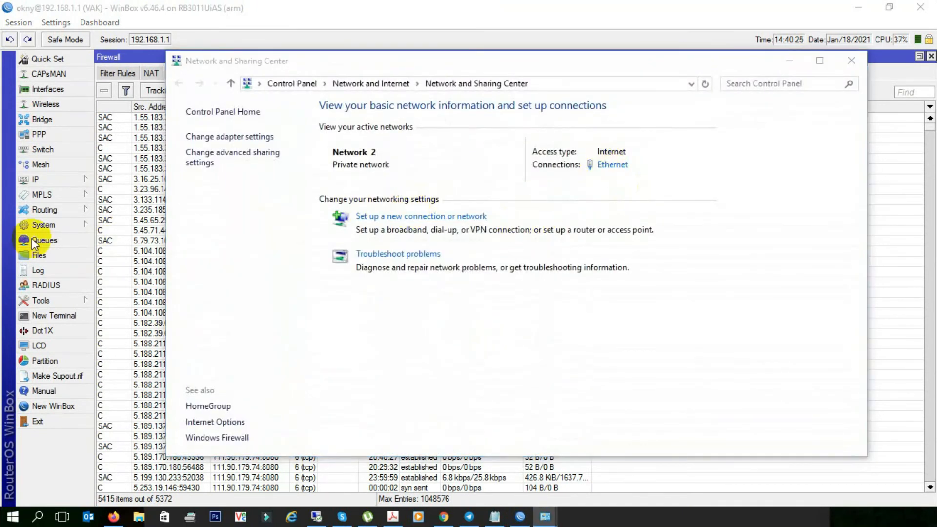
pyautogui.click(612, 165)
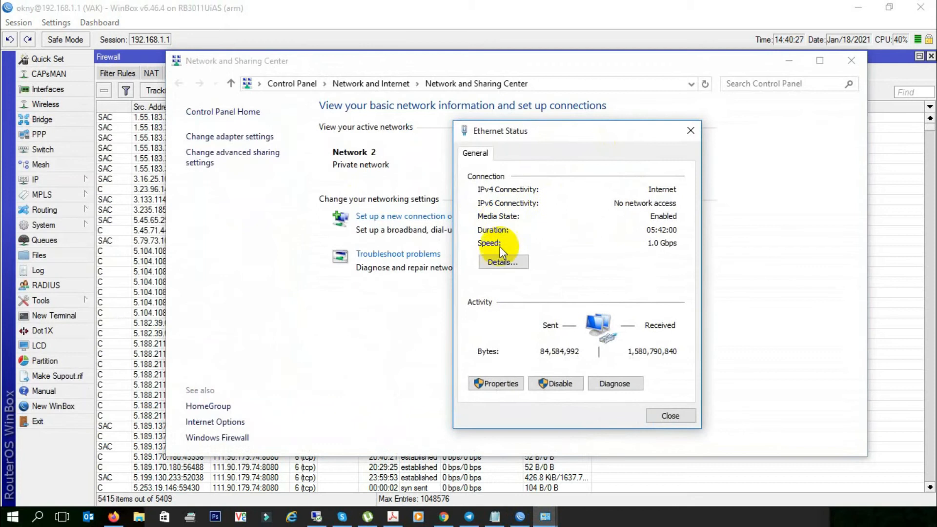
pyautogui.click(501, 264)
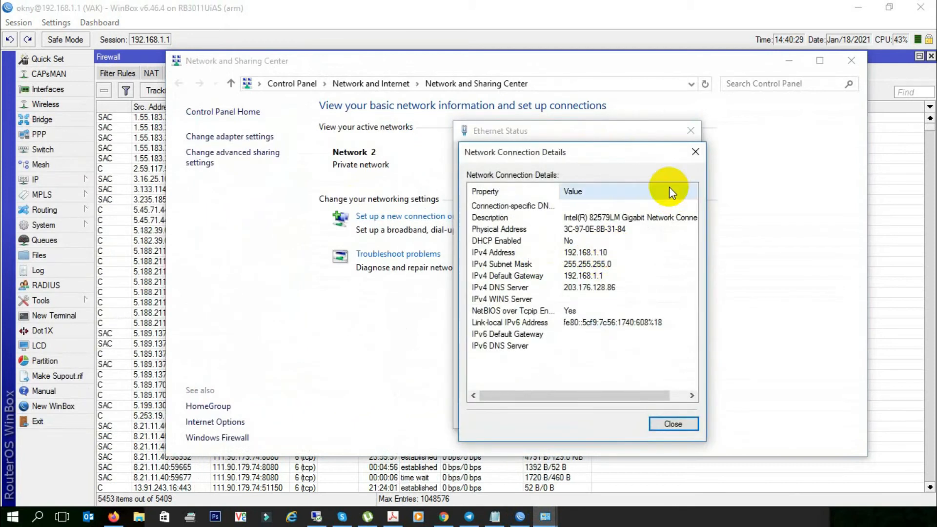
pyautogui.click(693, 153)
pyautogui.click(689, 130)
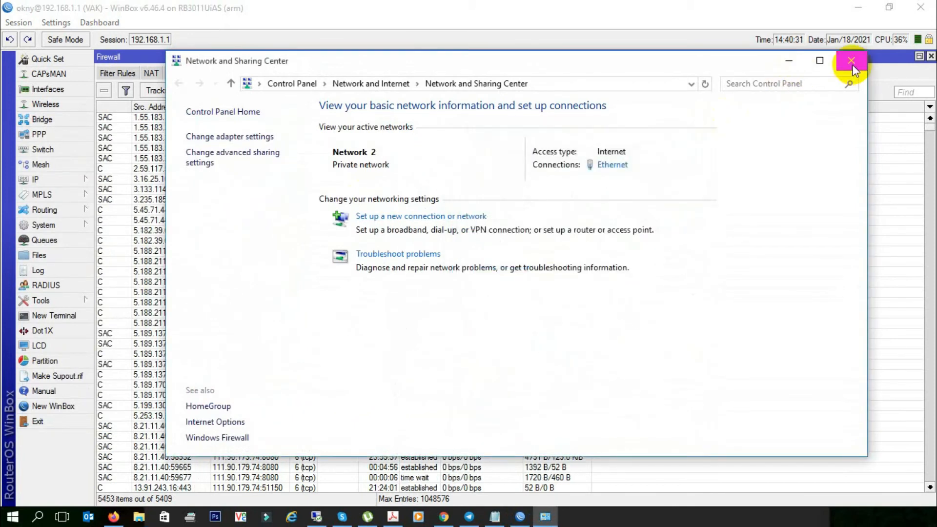
pyautogui.click(851, 61)
# - Switch to Firefox, close the old Google search tab and load google.com in the remaining new tab
pyautogui.click(858, 7)
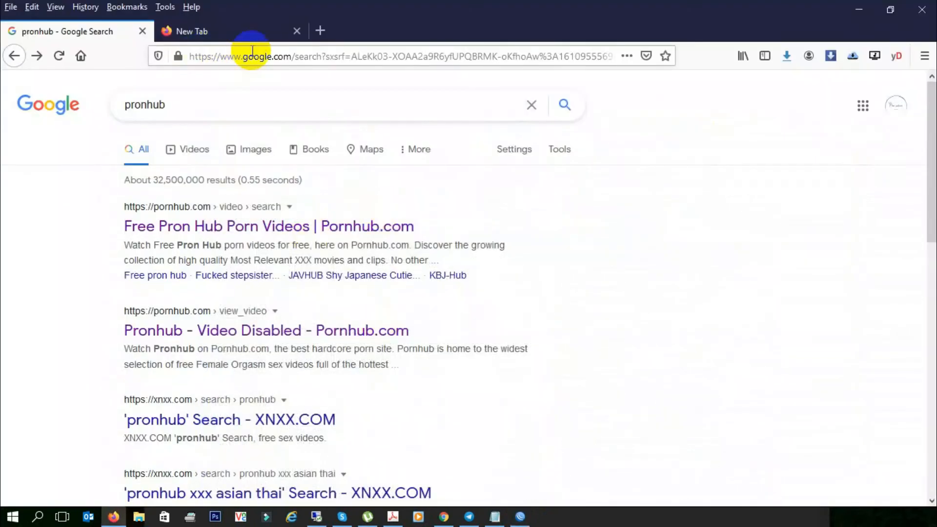
pyautogui.click(236, 57)
pyautogui.click(868, 211)
pyautogui.click(272, 31)
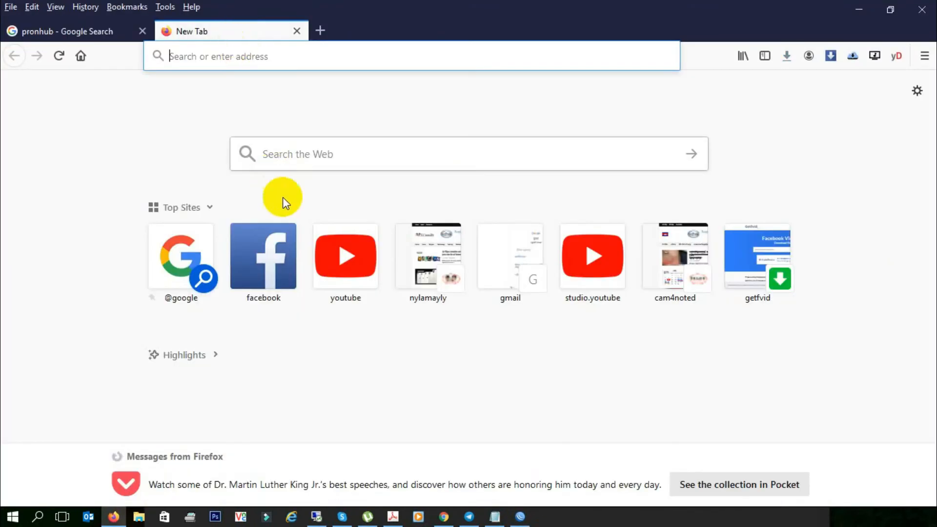
pyautogui.click(167, 56)
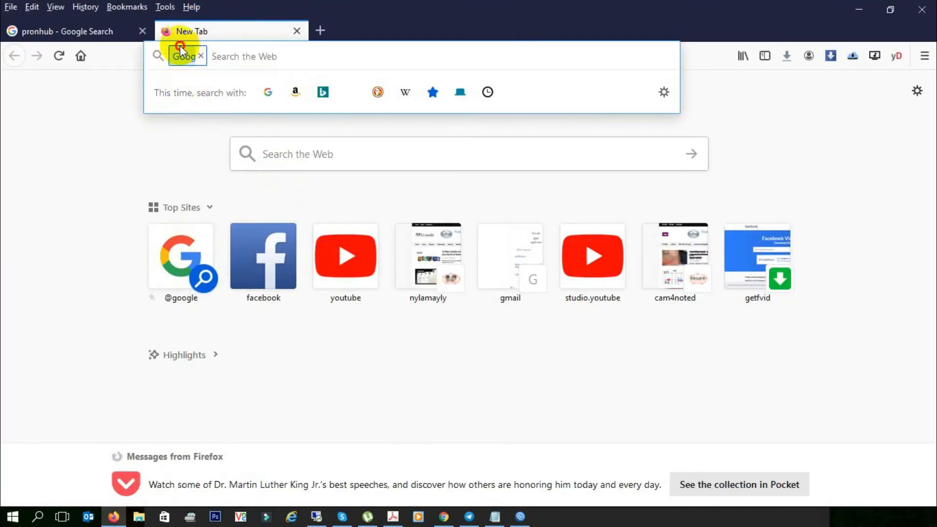
pyautogui.click(110, 36)
pyautogui.click(142, 32)
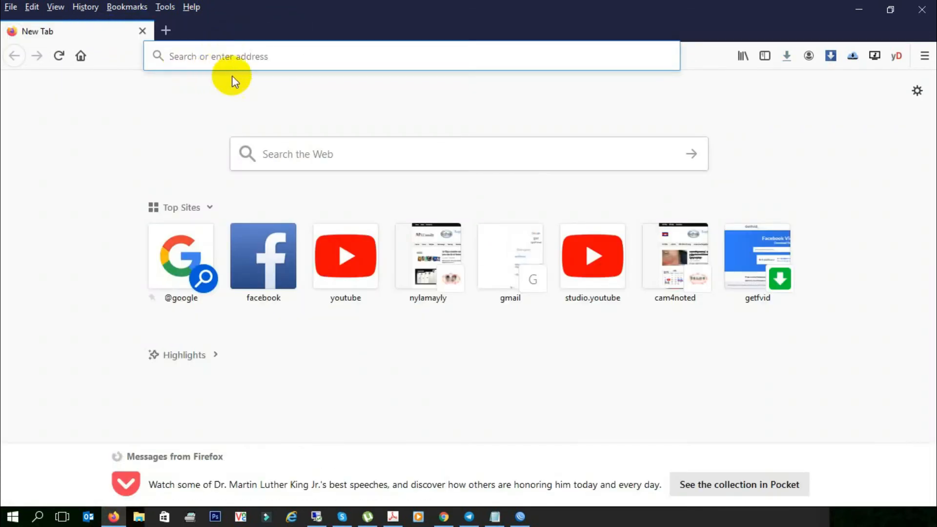
pyautogui.write('google.com')
pyautogui.press('Return')
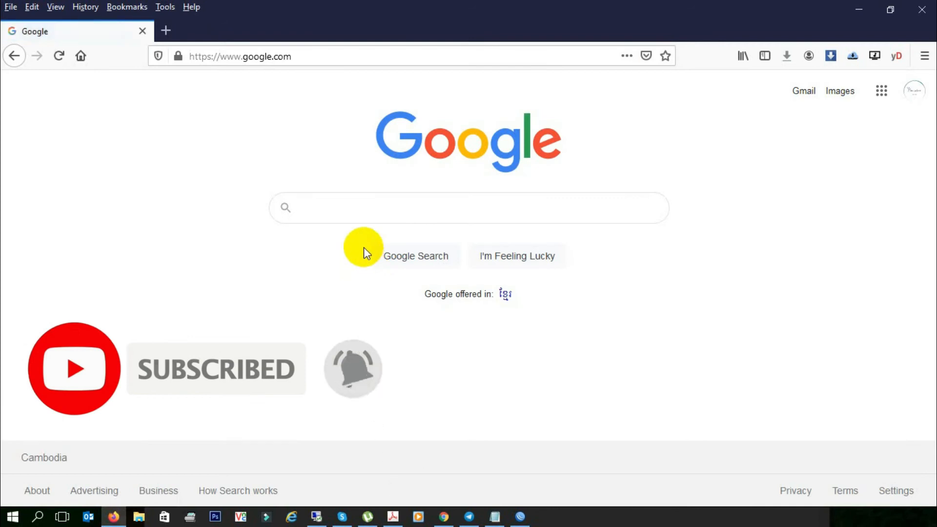
# - Search Google for "pronhub" and try opening the first XNXX.com result to test the block
pyautogui.write('p')
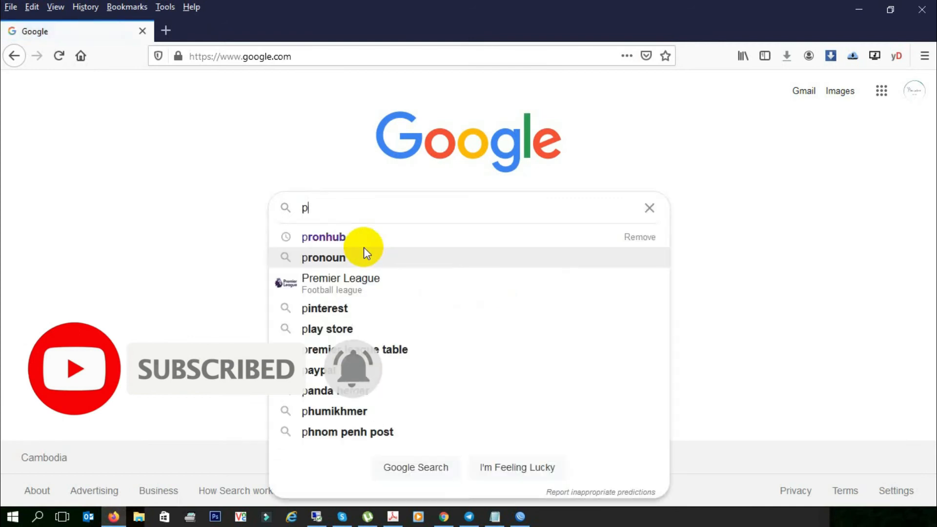
pyautogui.click(334, 239)
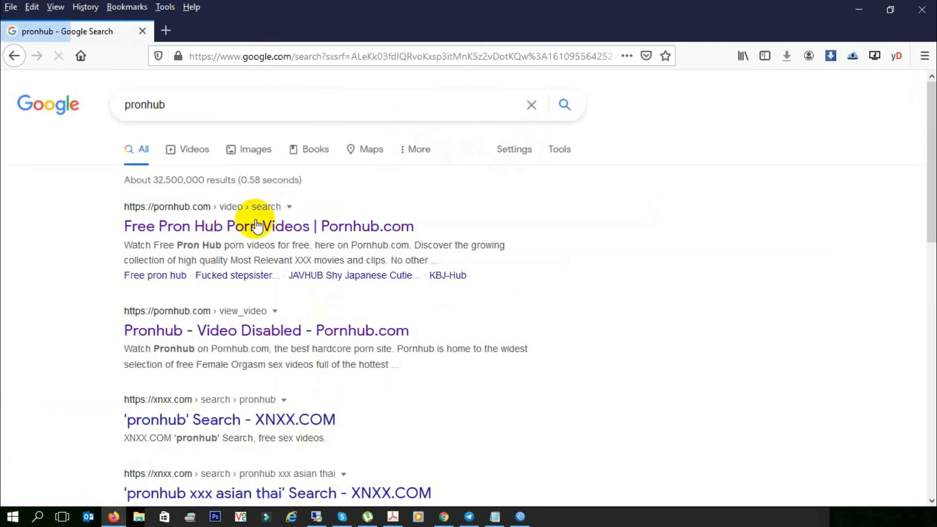
pyautogui.click(268, 418)
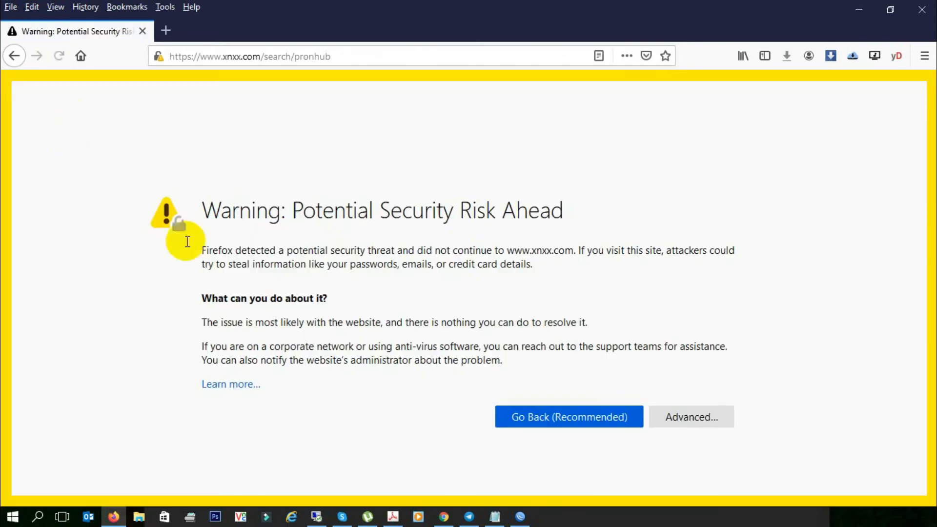
pyautogui.click(166, 30)
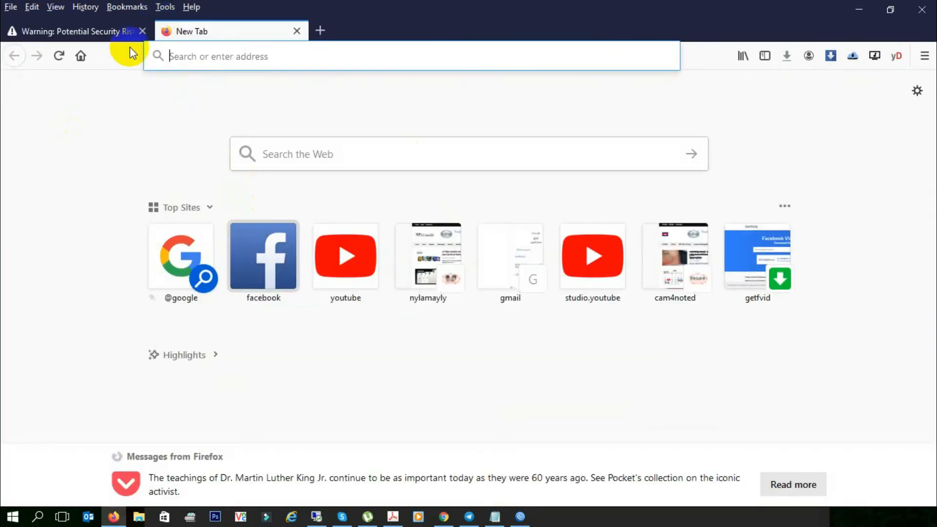
pyautogui.click(89, 32)
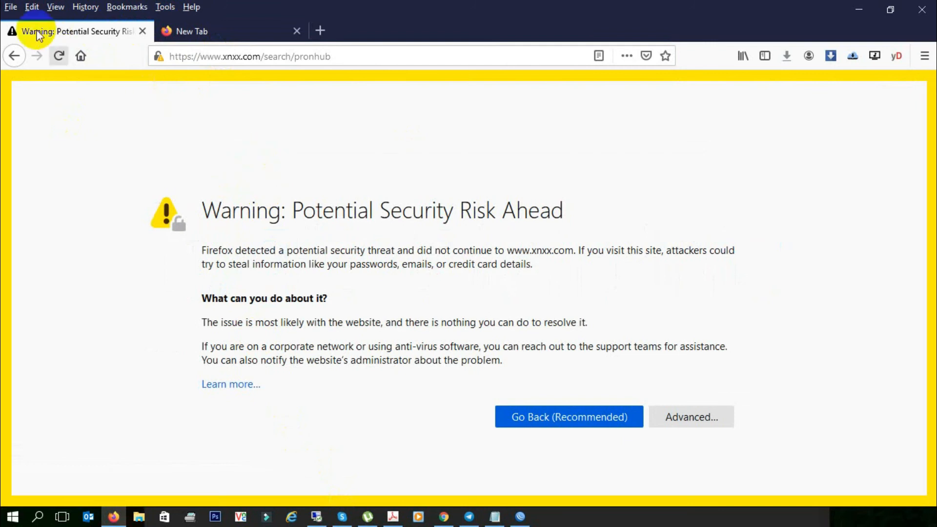
# - Return to the search results and try opening the second XNXX.com result
pyautogui.click(14, 55)
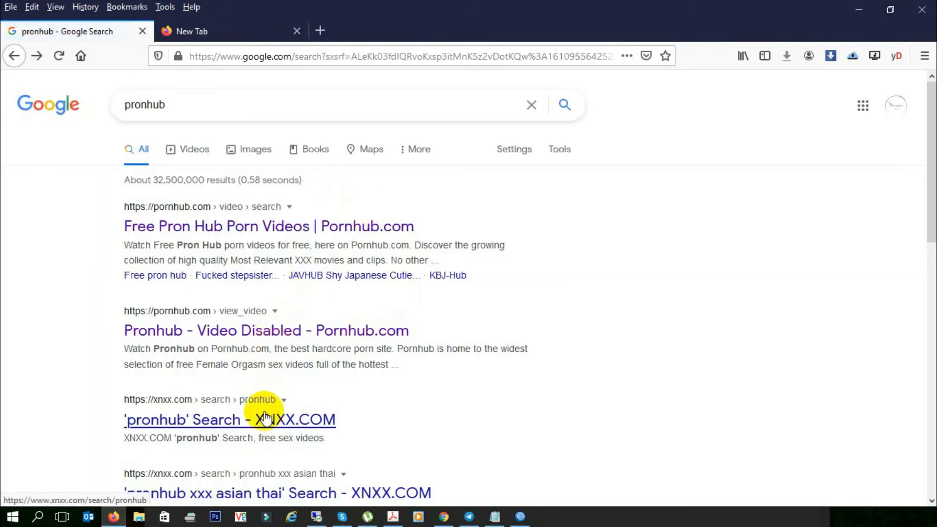
pyautogui.scroll(-3, 258, 442)
pyautogui.click(251, 355)
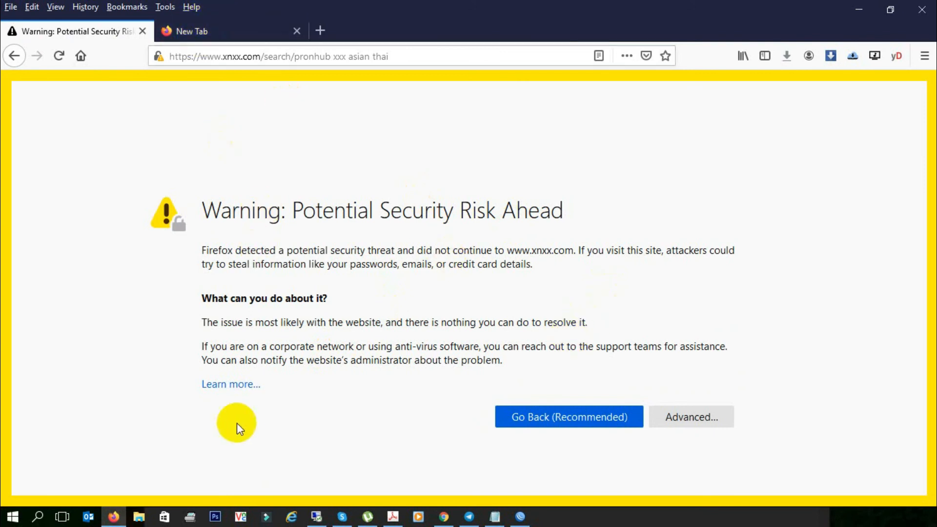
# - Test the top Pornhub.com result and the first XNXX.com result again, returning to the search results after each
pyautogui.click(14, 55)
pyautogui.scroll(2, 264, 147)
pyautogui.click(267, 228)
pyautogui.click(14, 55)
pyautogui.scroll(-1, 262, 372)
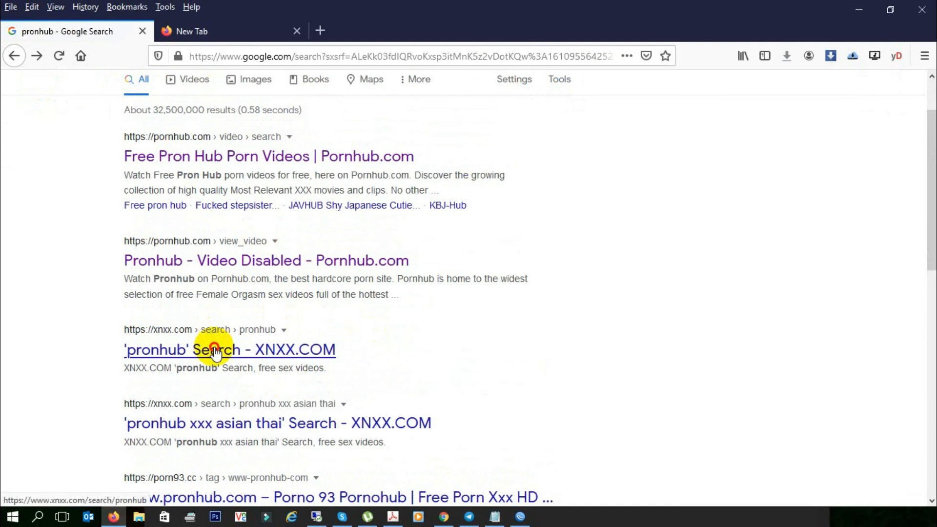
pyautogui.click(293, 348)
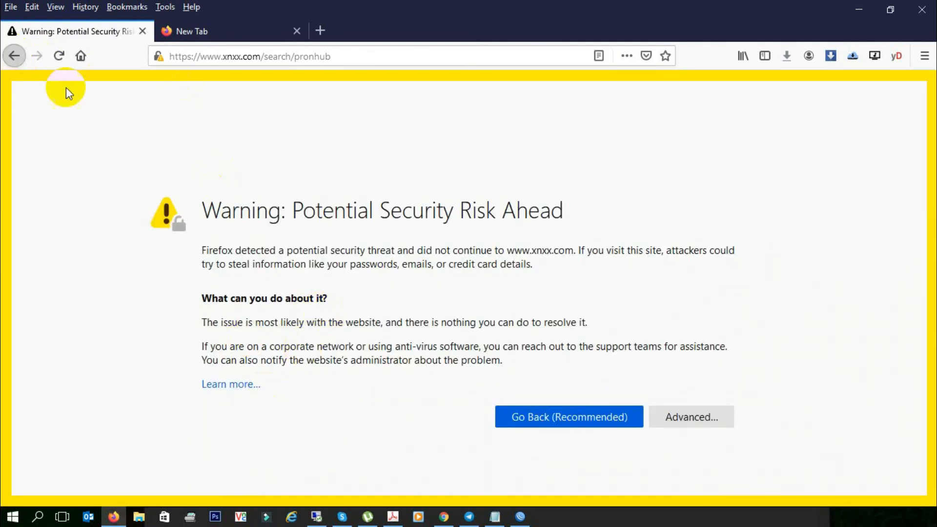
pyautogui.click(14, 56)
# - Switch to Chrome and load google.com in a new tab
pyautogui.click(208, 32)
pyautogui.click(443, 516)
pyautogui.click(515, 12)
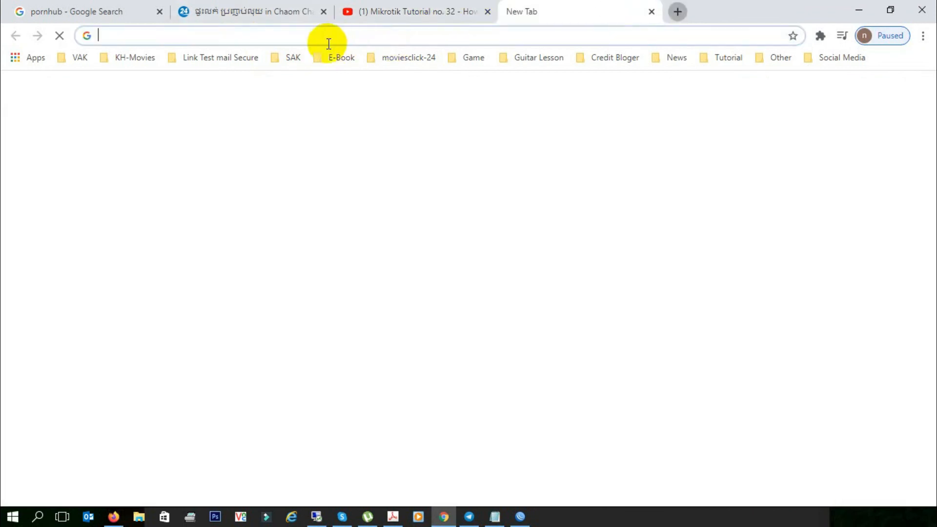
pyautogui.write('g')
pyautogui.press('Return')
# - Search Google for "pornhub" and test the block by opening Pornhub.com results, including the top one
pyautogui.click(393, 270)
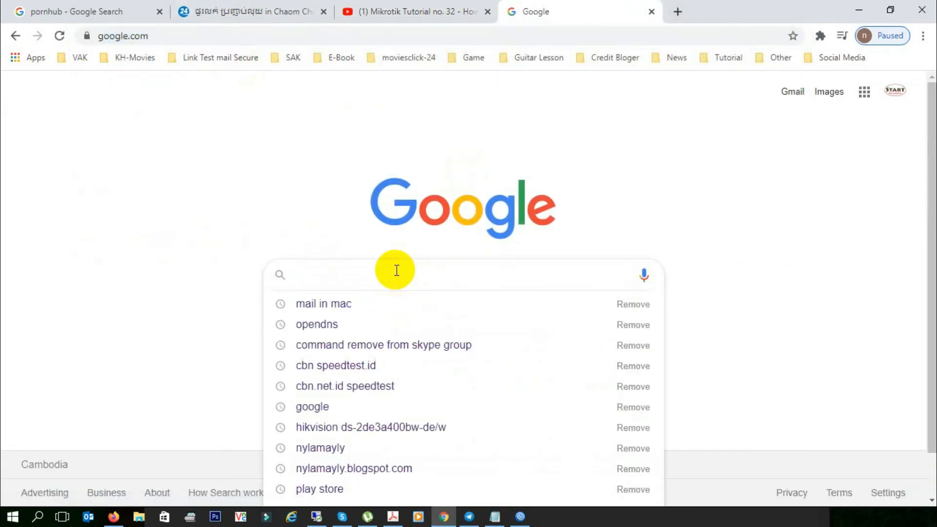
pyautogui.write('pm')
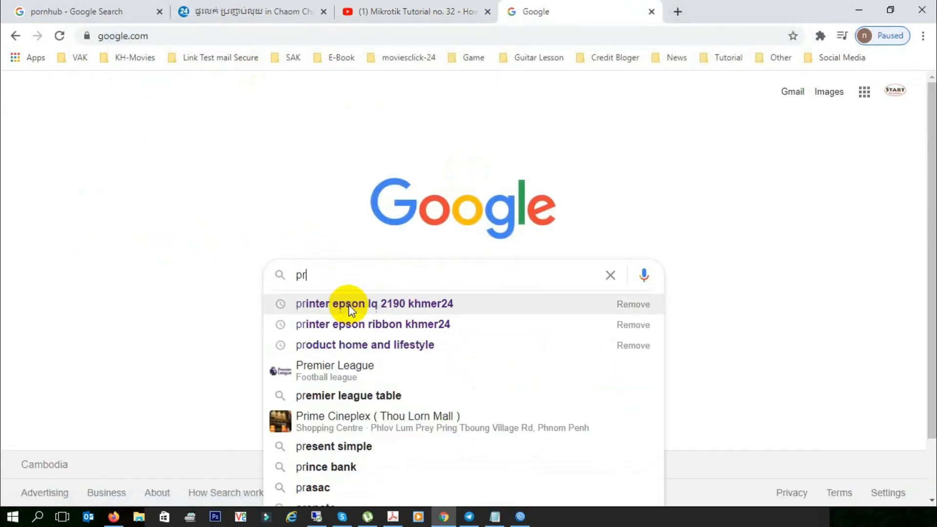
pyautogui.press('BackSpace')
pyautogui.write('ornhub')
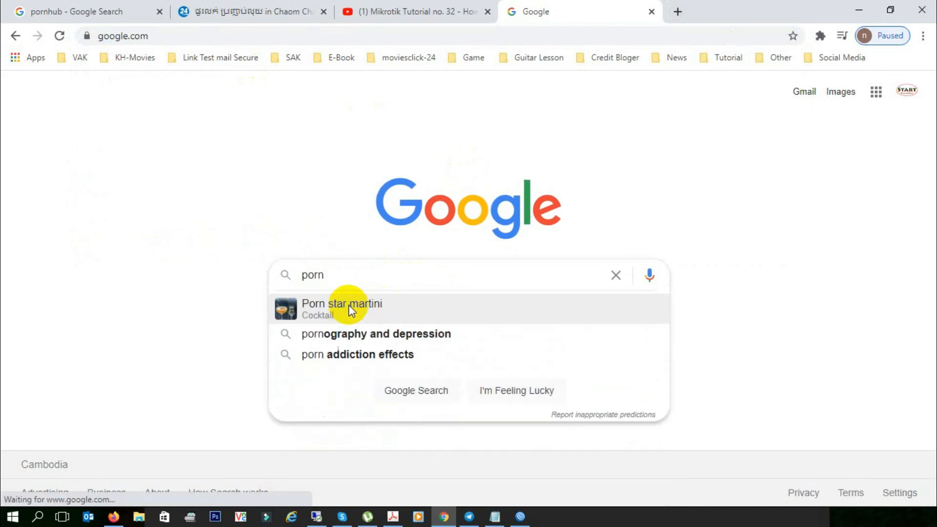
pyautogui.press('Return')
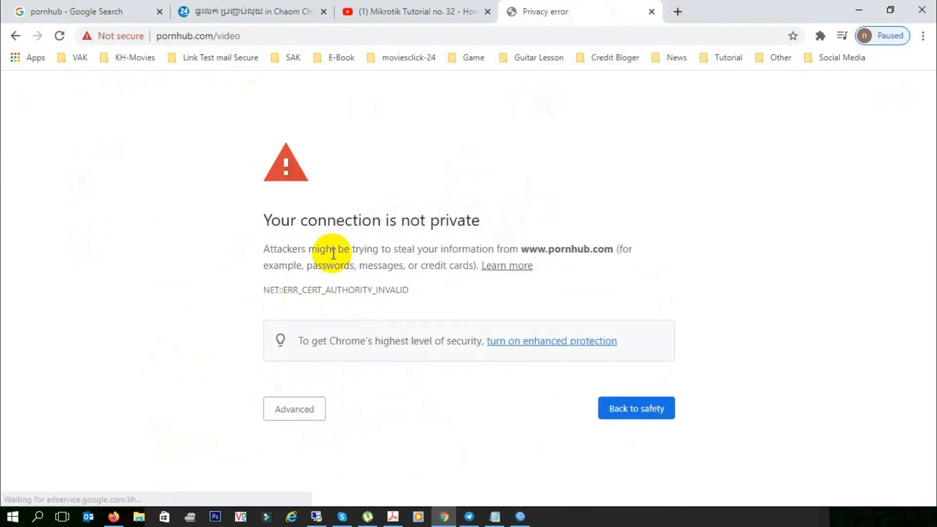
pyautogui.click(16, 36)
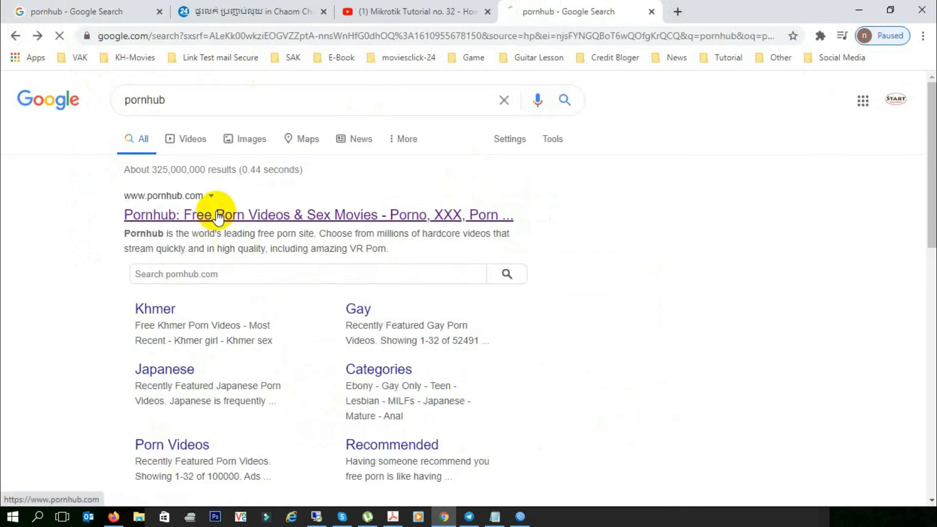
pyautogui.click(221, 217)
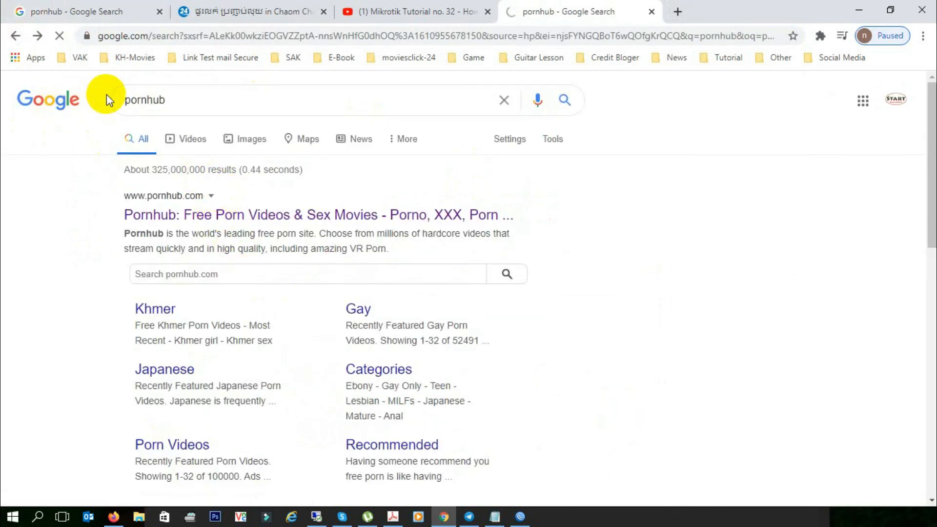